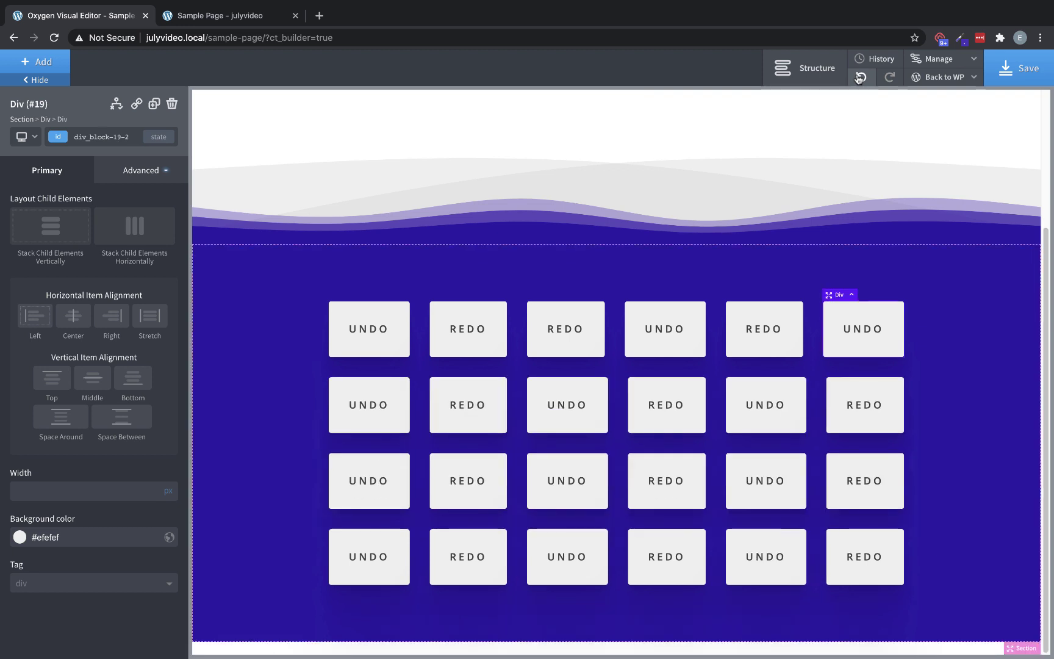
# Step: Undo the recent edits to the page one by one and save the page
pyautogui.click(860, 77)
pyautogui.click(860, 77)
pyautogui.click(861, 78)
pyautogui.click(863, 79)
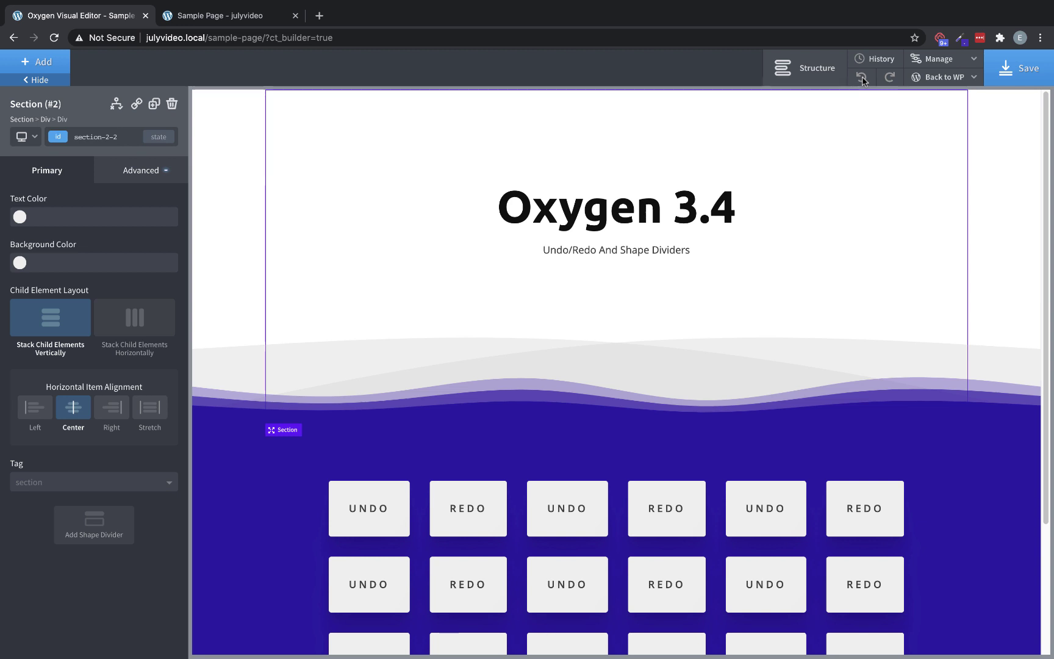
pyautogui.click(1013, 73)
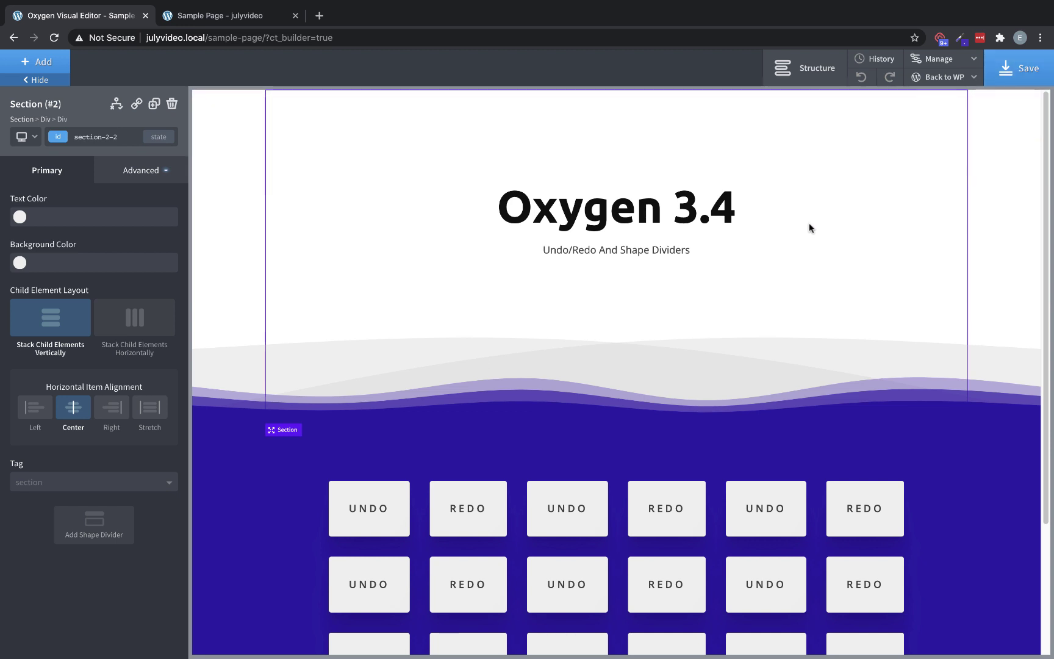
# Step: Add a shape divider to the Oxygen 3.4 heading section and set its divider shape to Cave 3
pyautogui.click(100, 530)
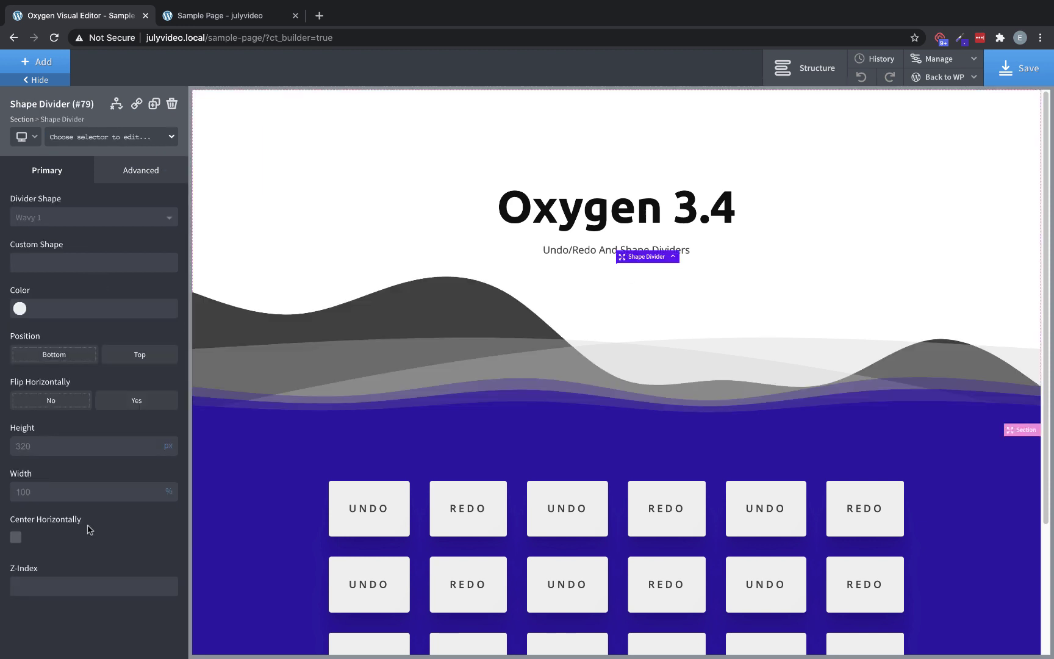
pyautogui.click(108, 224)
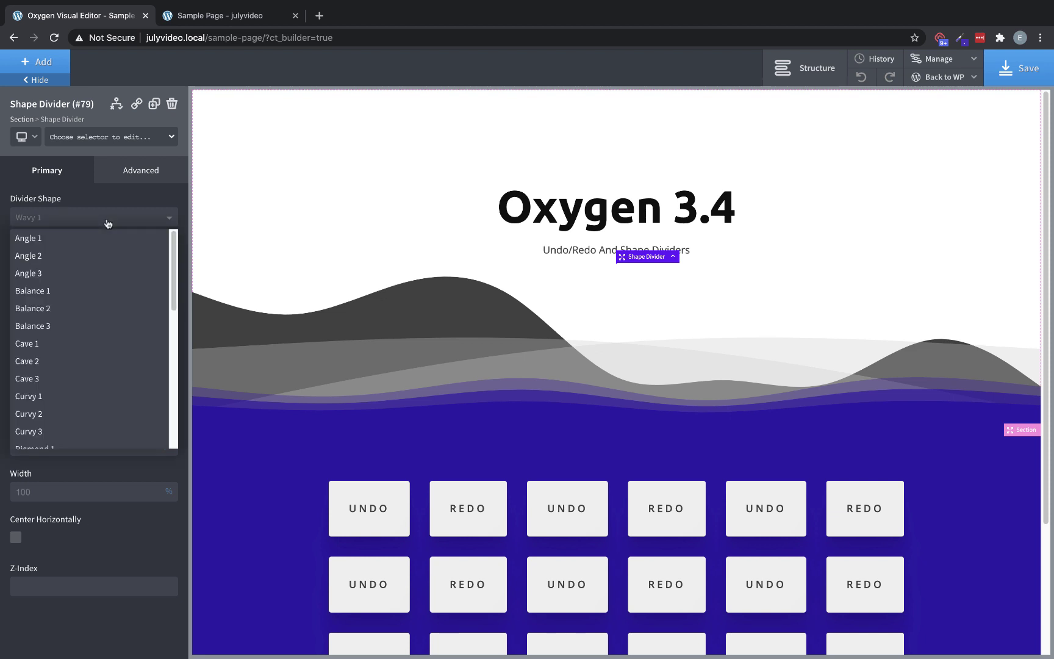
pyautogui.click(70, 379)
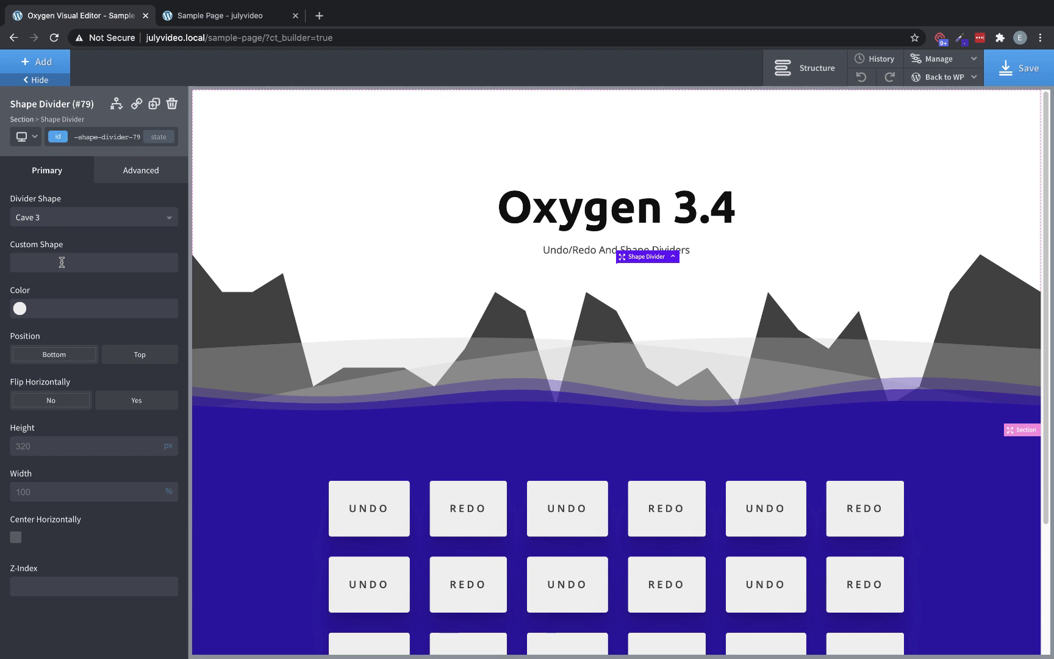
# Step: Set the Cave 3 divider's color to the translucent light grey rgba(201,201,201,0.15)
pyautogui.click(19, 308)
pyautogui.click(54, 363)
pyautogui.moveTo(54, 362); pyautogui.dragTo(18, 345)
pyautogui.moveTo(119, 428); pyautogui.dragTo(37, 444)
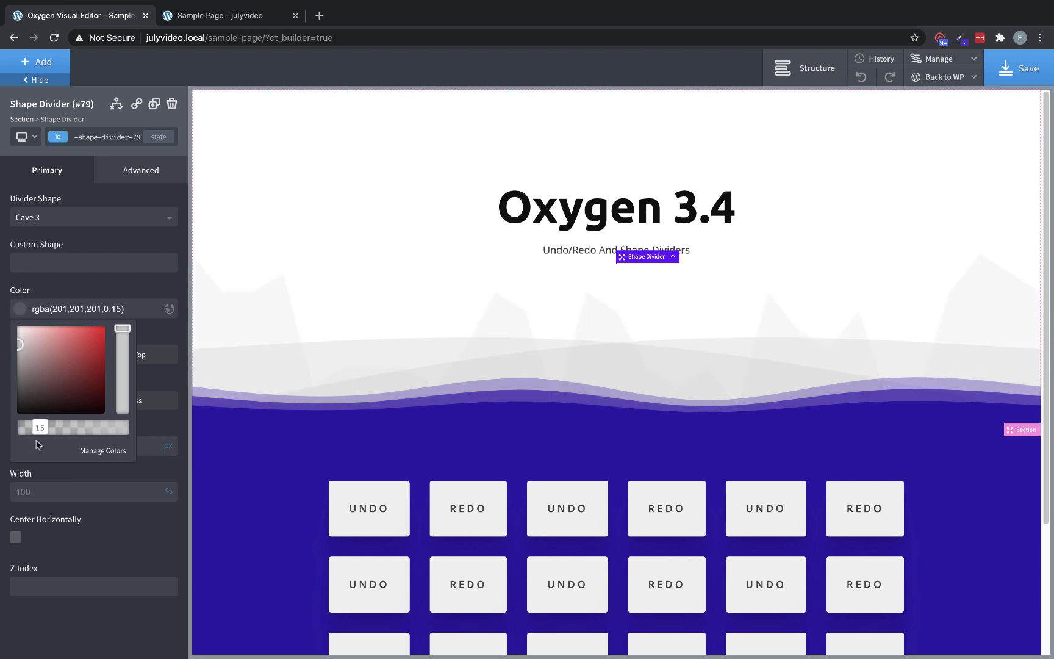
pyautogui.click(166, 381)
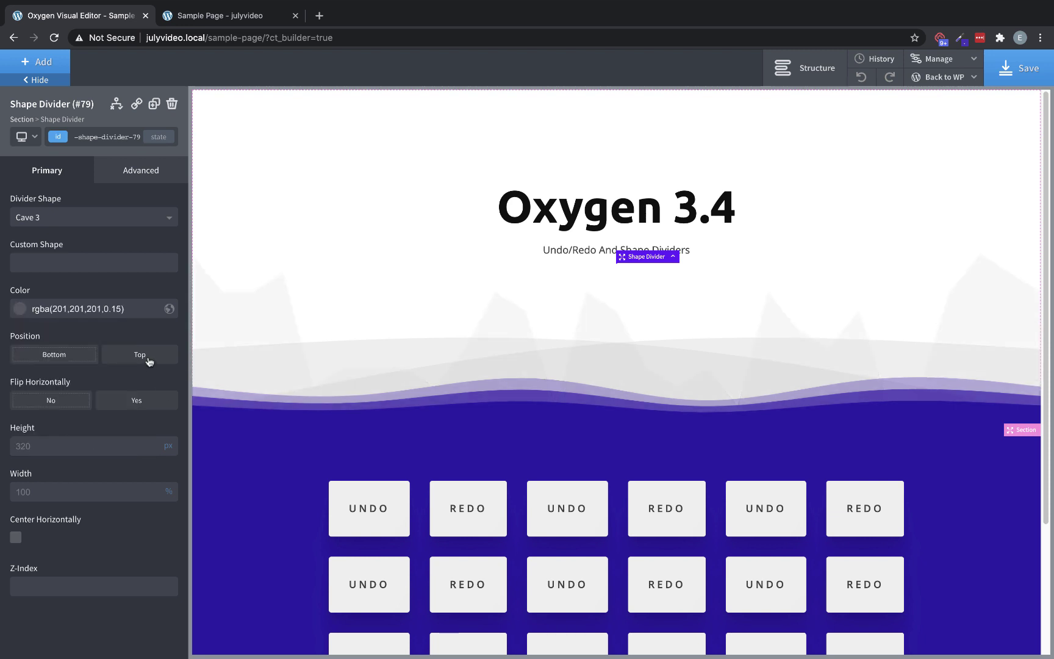
# Step: Try the divider's Top position, return it to Bottom, and flip the shape horizontally
pyautogui.click(148, 359)
pyautogui.click(63, 365)
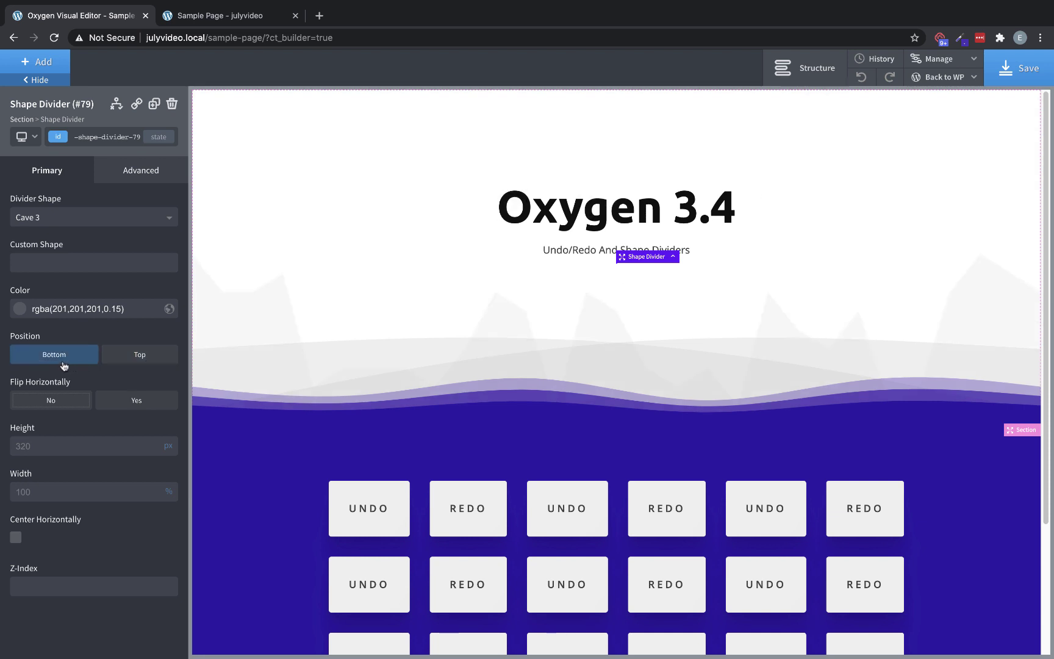
pyautogui.click(135, 404)
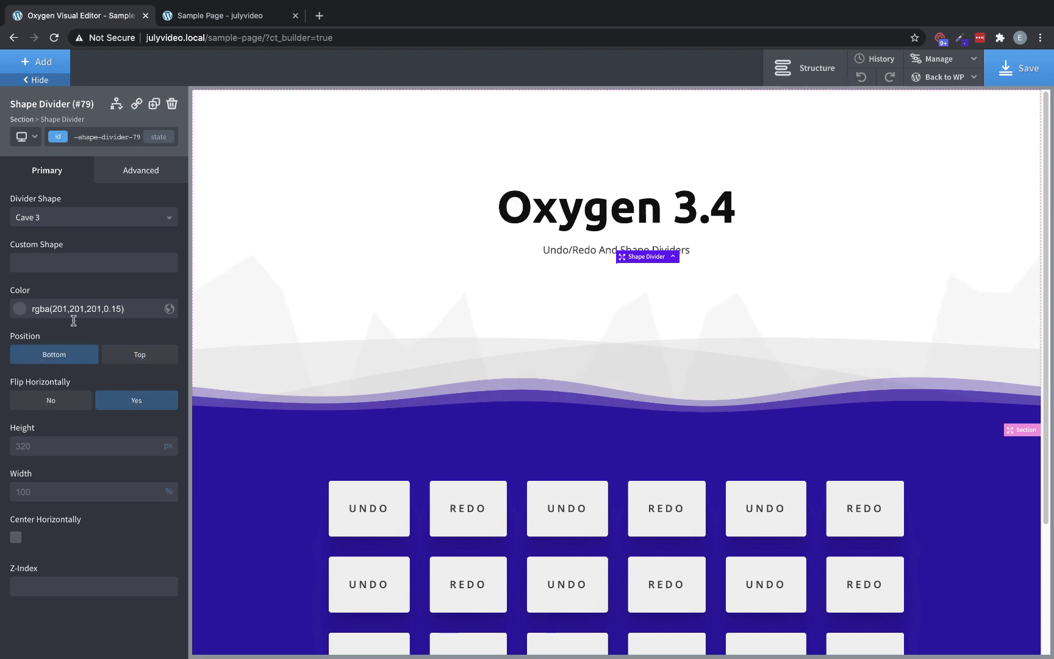
# Step: Change the divider's color to rgba(43,43,43,0.74) and set its horizontal flip to No
pyautogui.click(19, 314)
pyautogui.moveTo(27, 357); pyautogui.dragTo(99, 430)
pyautogui.click(7, 398)
pyautogui.click(15, 315)
pyautogui.click(166, 383)
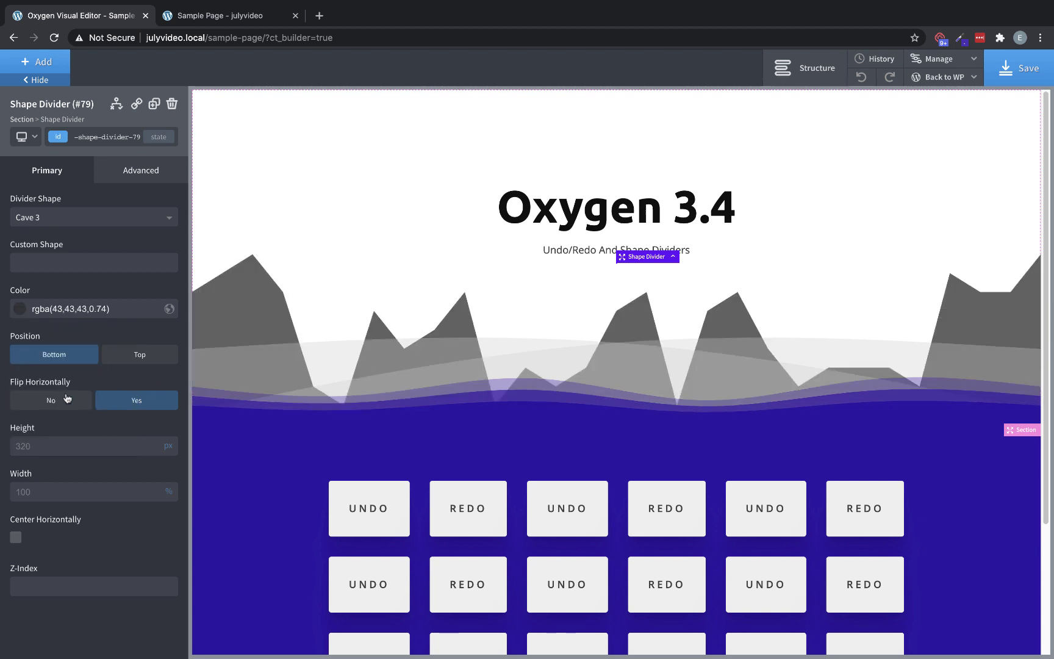
pyautogui.click(52, 402)
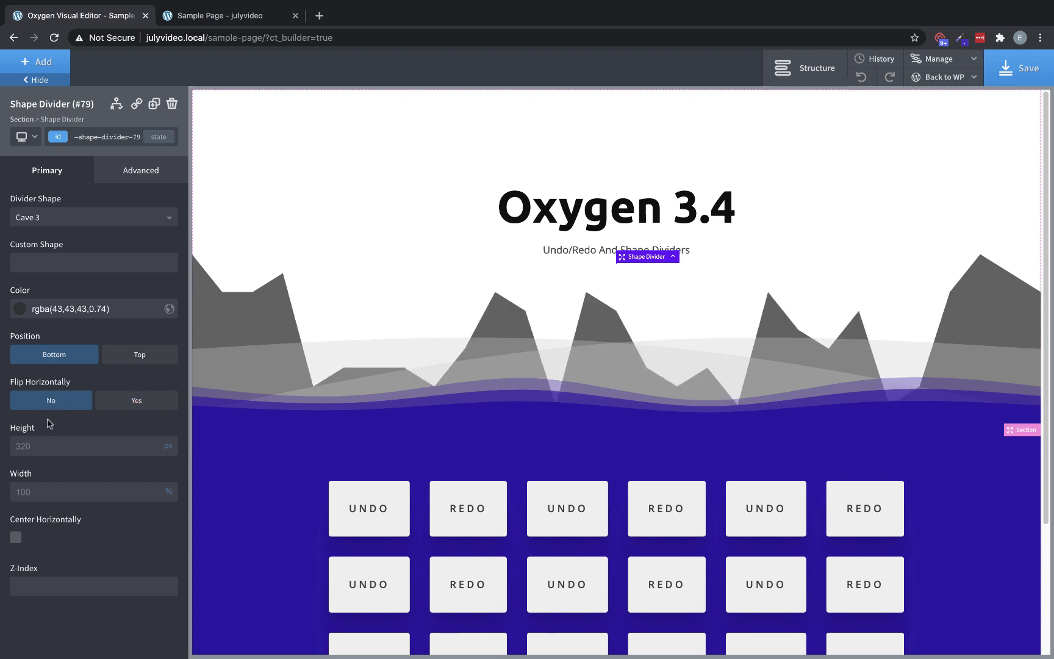
# Step: Set the divider's height to 400 px and reduce it gradually to 338 px
pyautogui.doubleClick(45, 448)
pyautogui.write('400')
pyautogui.press('Down')
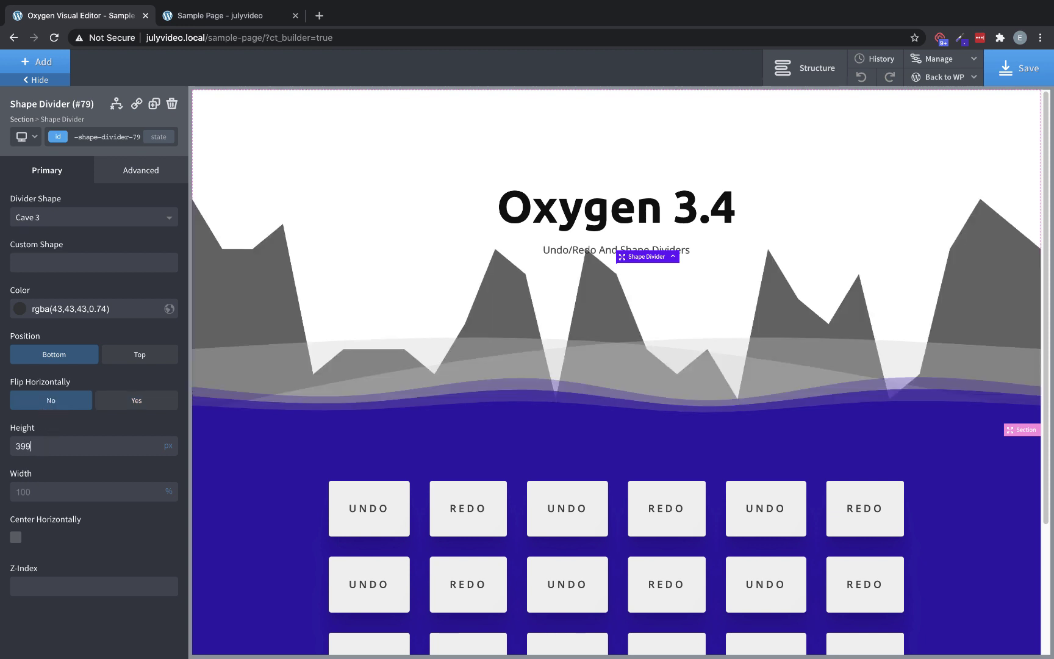
pyautogui.press('Down')
pyautogui.press('Down')
pyautogui.press('Down')
pyautogui.press('Down')
pyautogui.press('Down')
pyautogui.press('Down')
pyautogui.press('Down')
pyautogui.press('Down')
pyautogui.press('Down')
pyautogui.press('Down')
pyautogui.press('Down')
pyautogui.press('Down')
pyautogui.press('Down')
pyautogui.press('Down')
pyautogui.press('Down')
pyautogui.press('Down')
pyautogui.press('Down')
pyautogui.press('Down')
pyautogui.press('Down')
pyautogui.press('Down')
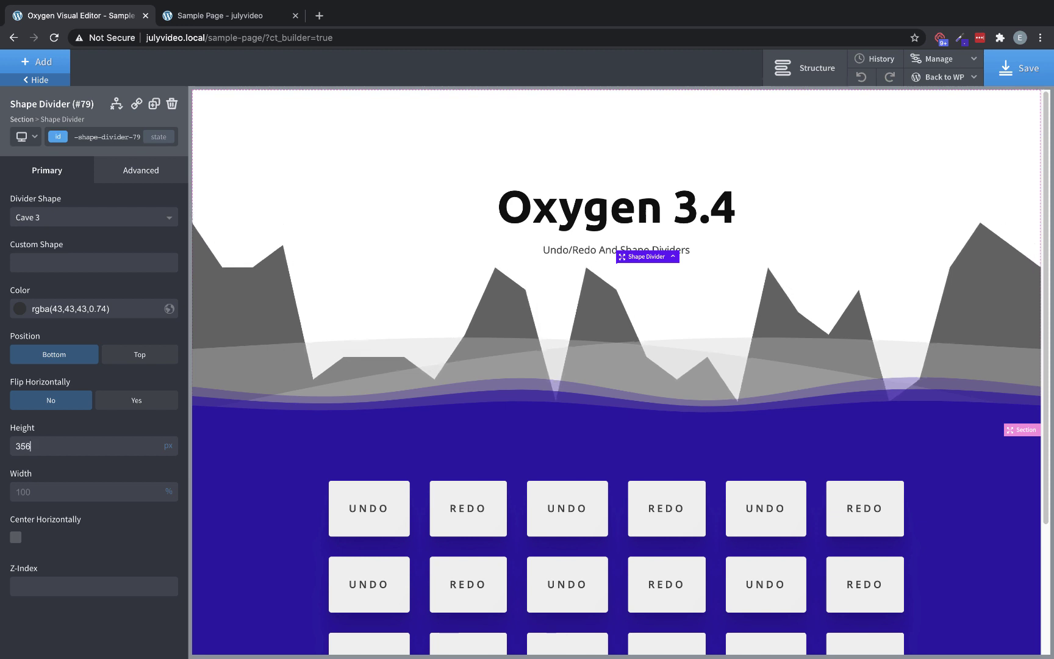
pyautogui.press('Down')
pyautogui.press('Down')
pyautogui.press('Down')
# Step: Set the divider's width to 200% and center it horizontally
pyautogui.click(29, 492)
pyautogui.write('200')
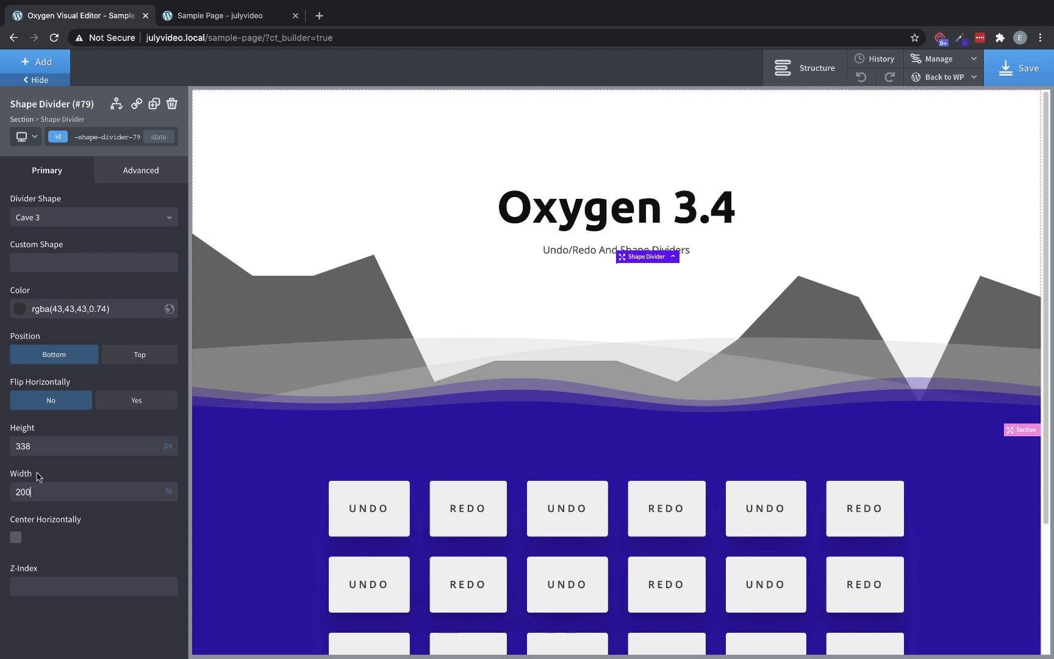
pyautogui.click(15, 538)
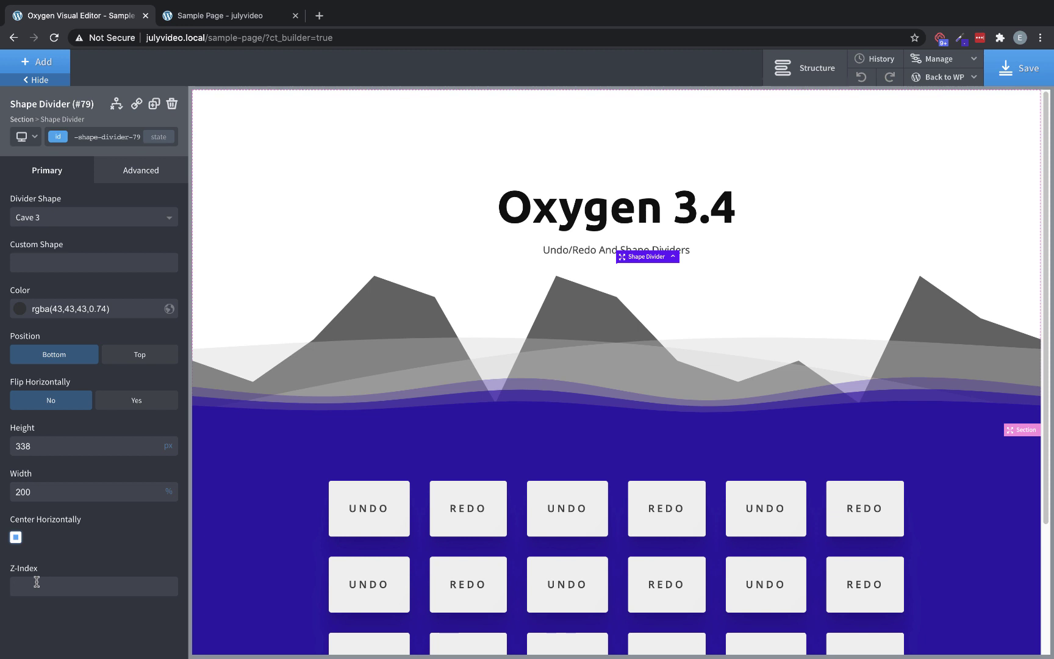
# Step: Try Z-index values of 10 and 50 on the divider and set it to 101
pyautogui.write('10')
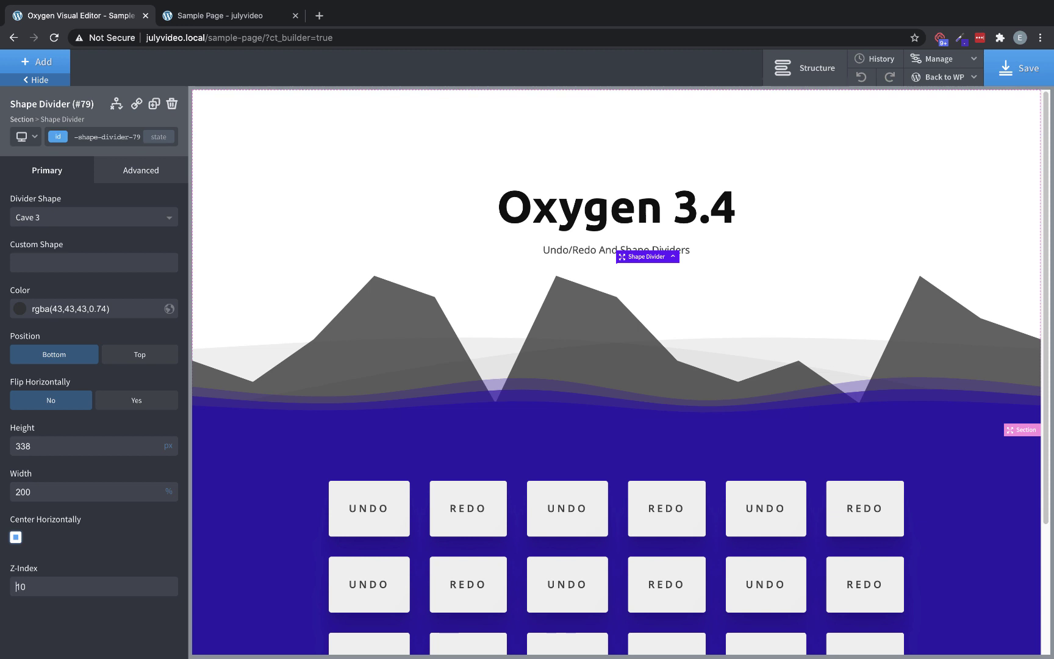
pyautogui.press('BackSpace')
pyautogui.press('BackSpace')
pyautogui.write('50')
pyautogui.press('BackSpace')
pyautogui.press('BackSpace')
pyautogui.write('101')
# Step: Make the divider's color fully opaque (#2b2b2b) and set its Z-index to 90
pyautogui.click(24, 309)
pyautogui.moveTo(96, 427); pyautogui.dragTo(130, 428)
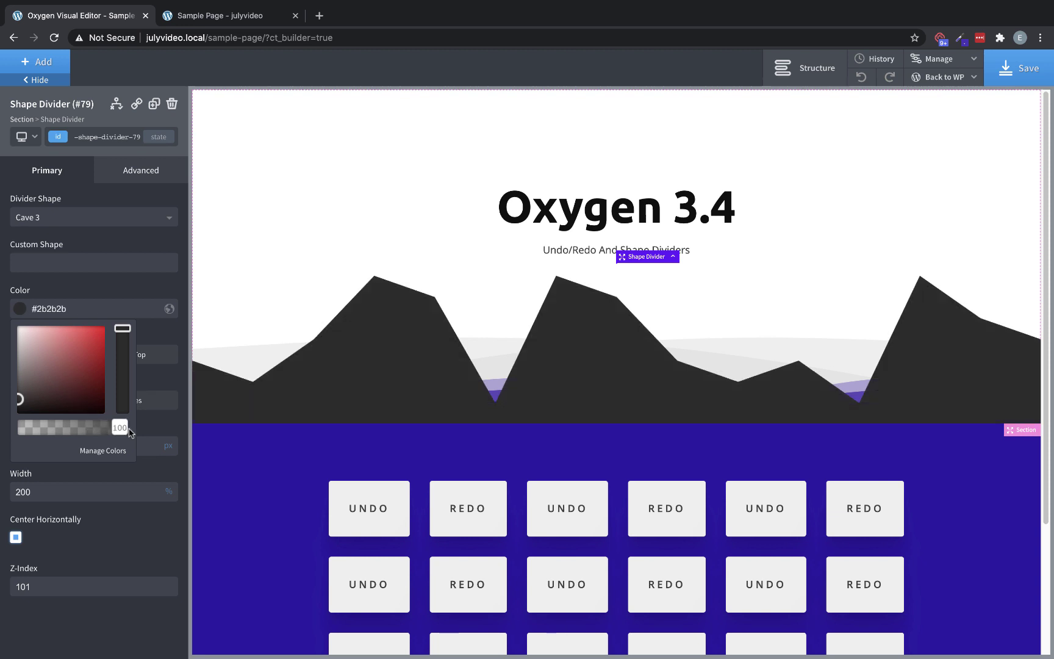
pyautogui.click(47, 588)
pyautogui.press('BackSpace')
pyautogui.press('BackSpace')
pyautogui.press('BackSpace')
pyautogui.write('90')
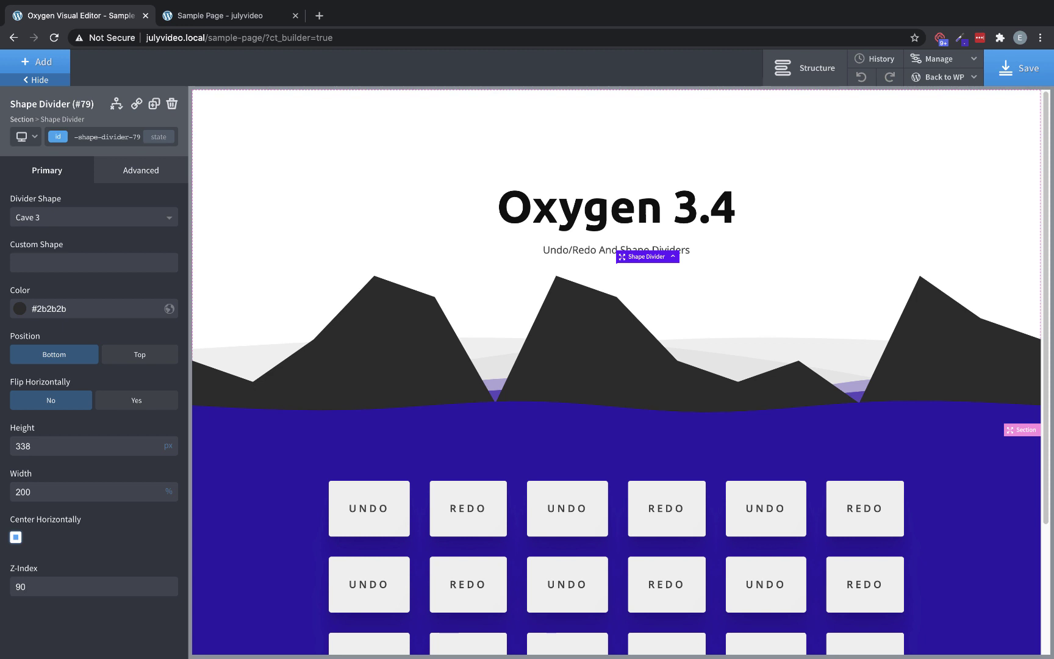
# Step: Show the page structure, expand Section (#2), and compare the settings of Shape Dividers #6 and #3
pyautogui.click(803, 69)
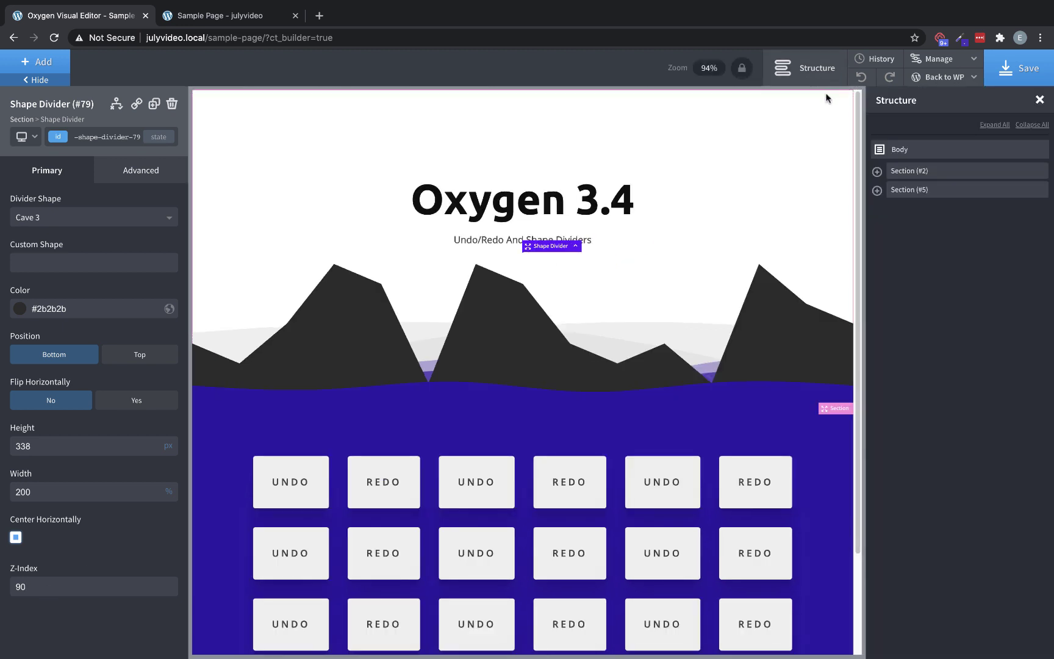
pyautogui.click(877, 171)
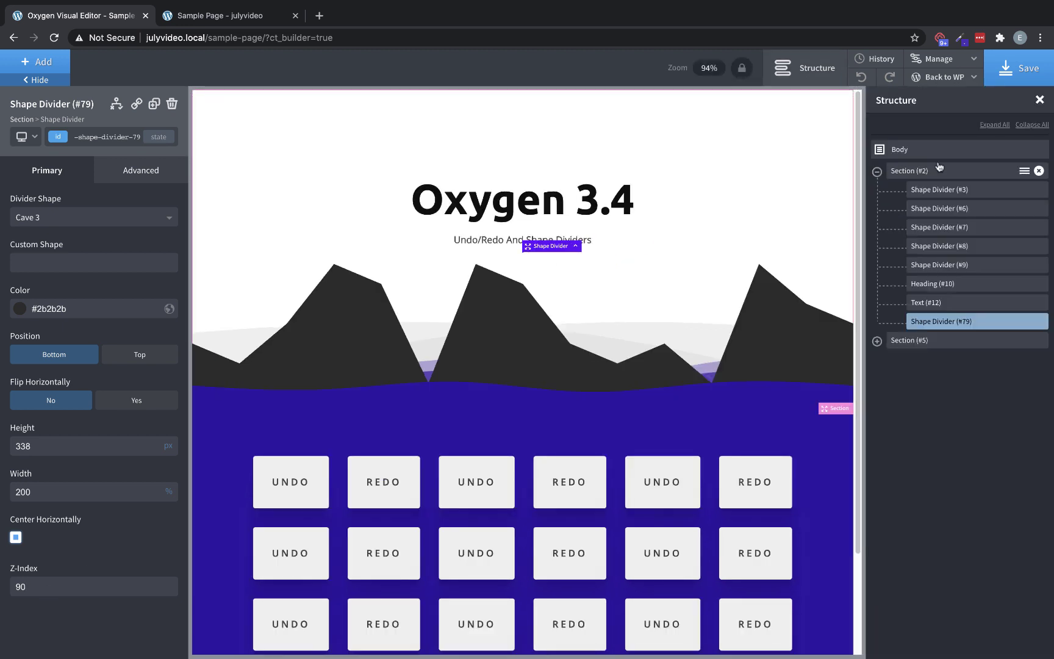
pyautogui.click(950, 193)
pyautogui.click(944, 210)
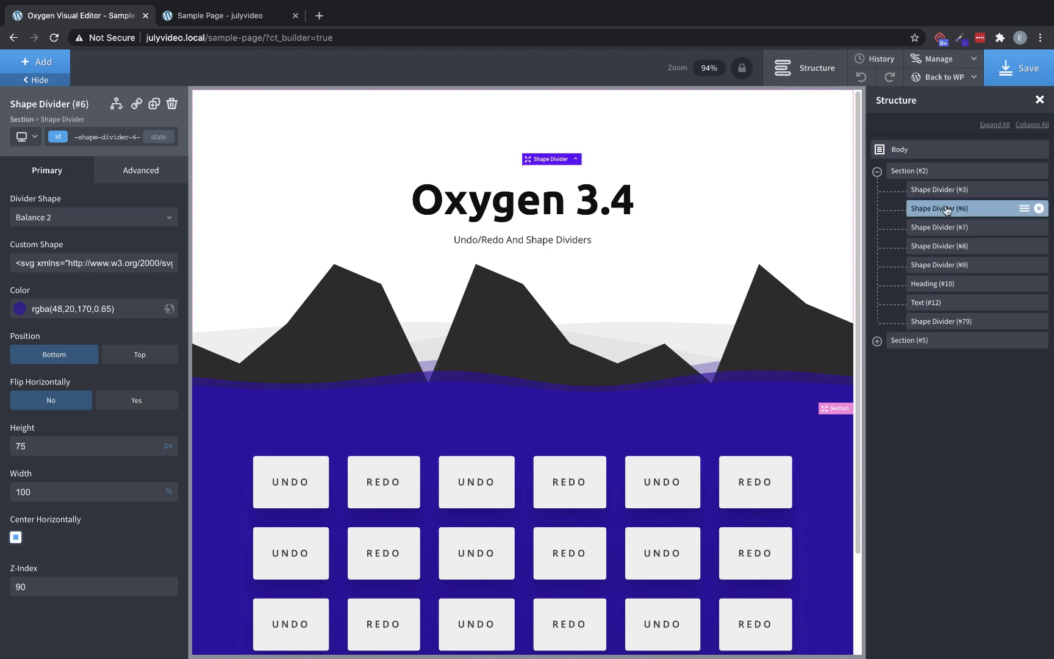
pyautogui.click(951, 193)
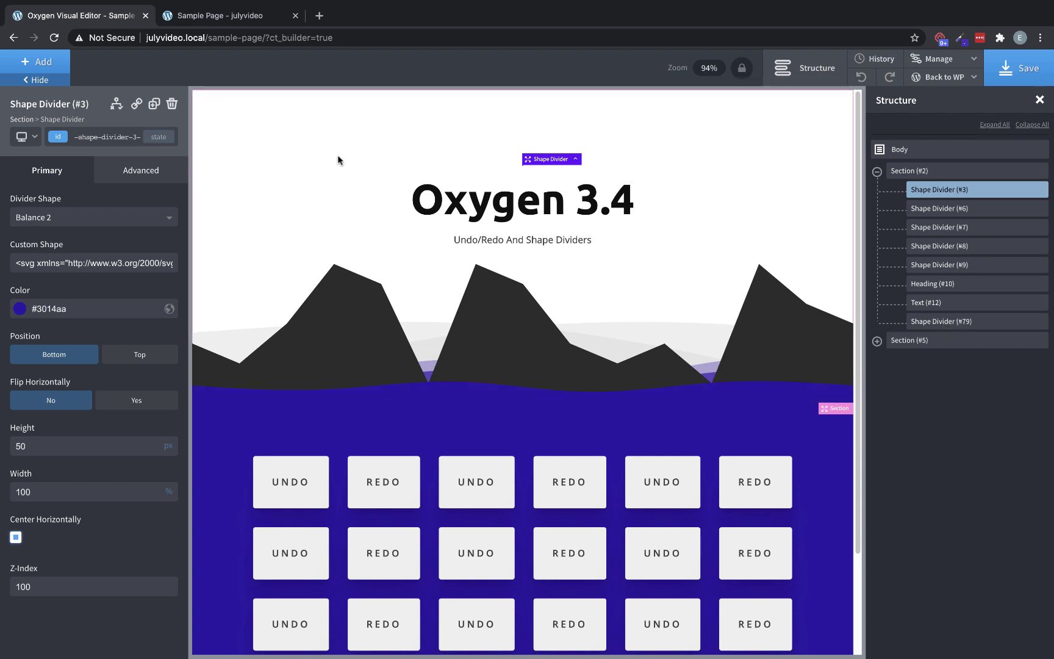
# Step: Add another shape divider to Section (#2), positioned at the top with a height of 120 px
pyautogui.click(324, 170)
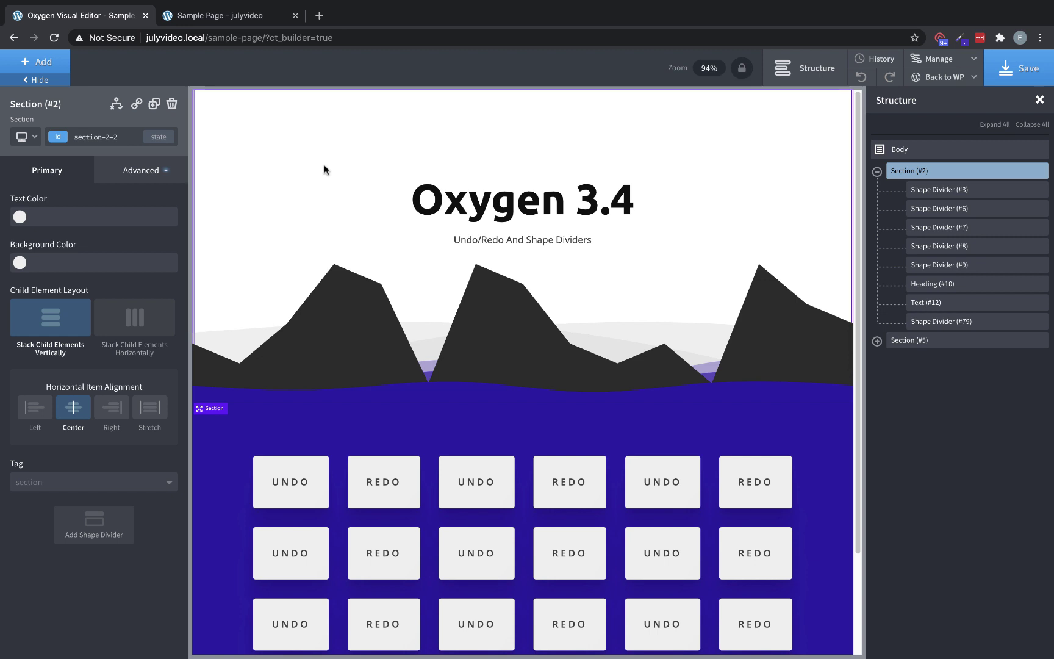
pyautogui.click(99, 525)
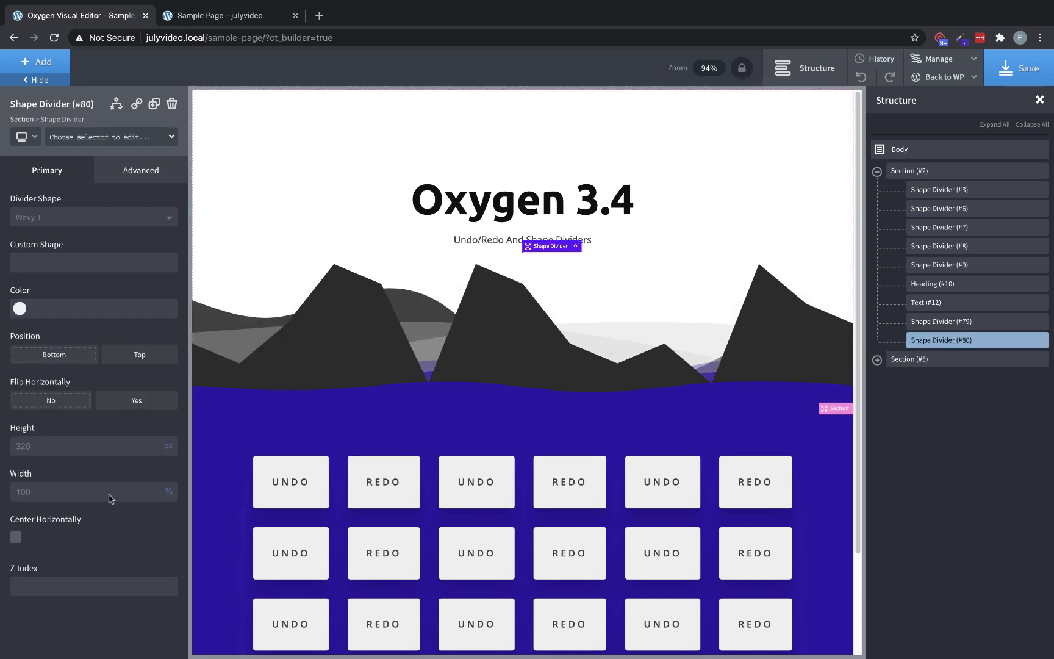
pyautogui.click(135, 354)
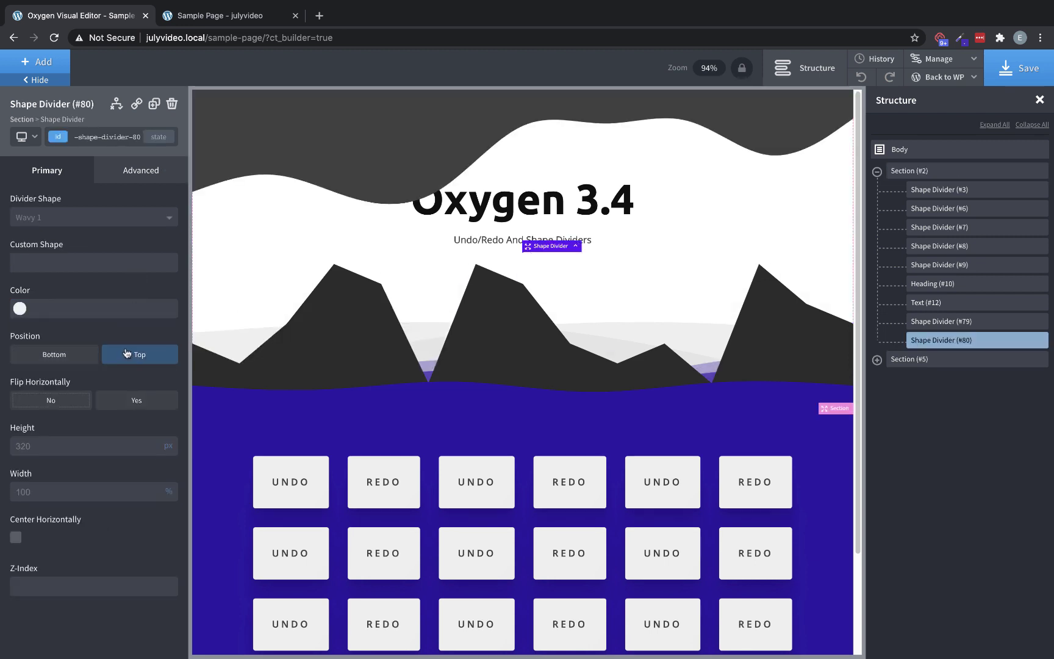
pyautogui.click(45, 439)
pyautogui.write('120')
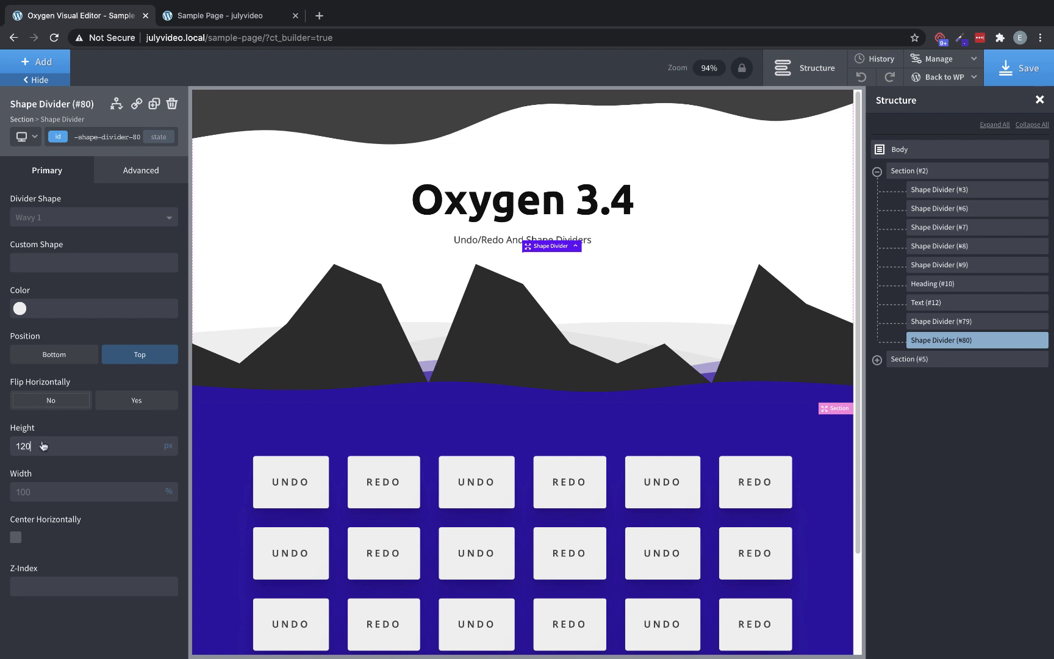
# Step: Duplicate the top wavy divider, giving the copy a height of 130 px and the color rgba(0,0,0,0.21)
pyautogui.click(154, 104)
pyautogui.doubleClick(34, 449)
pyautogui.write('130')
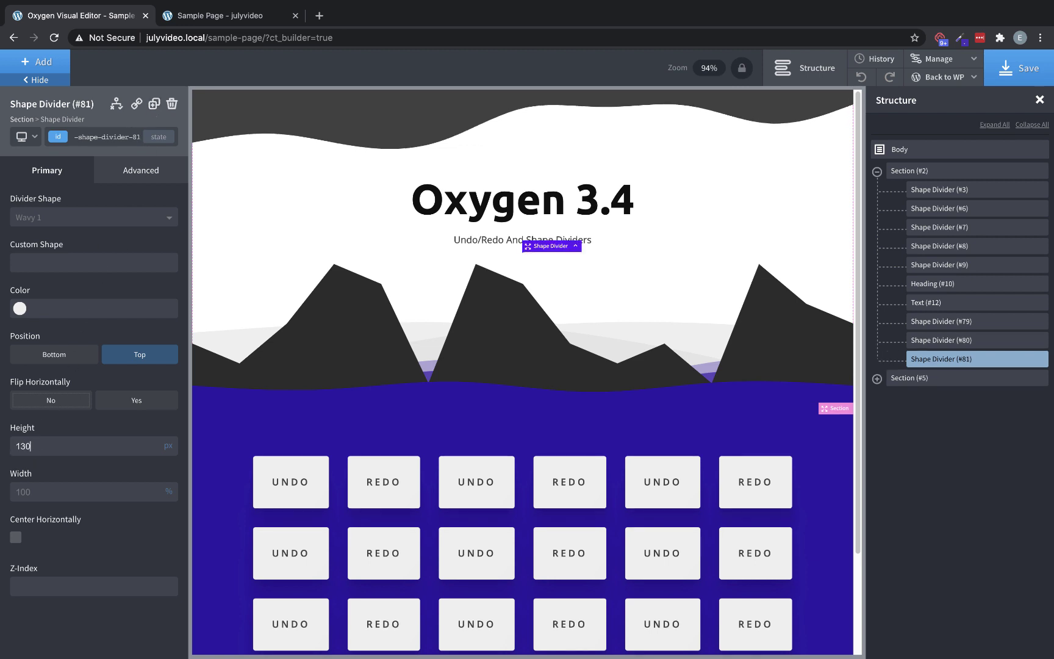
pyautogui.click(20, 308)
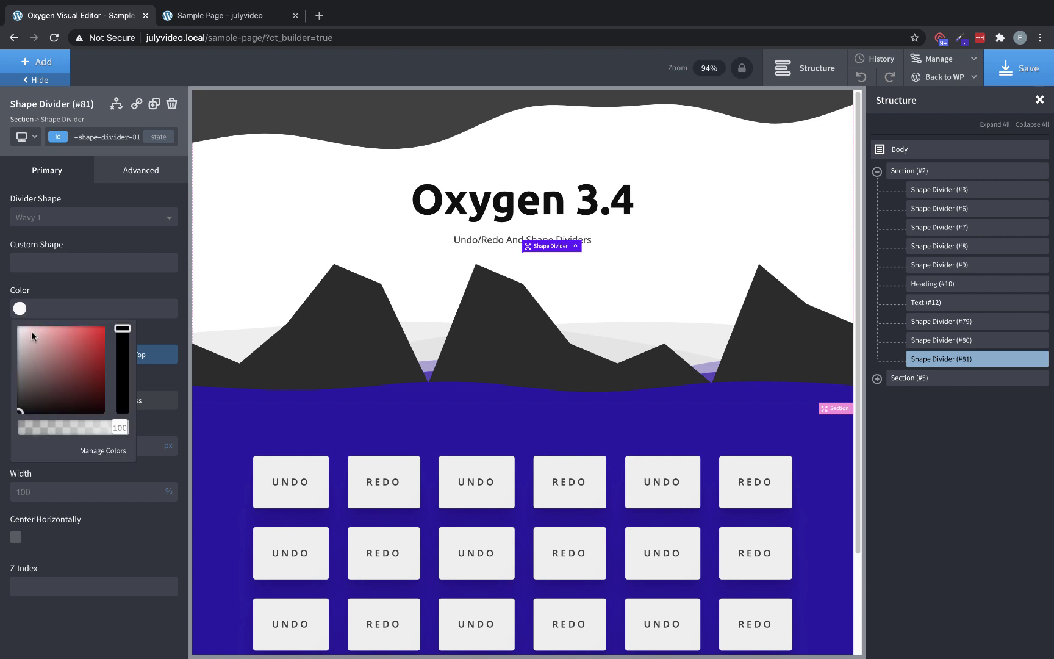
pyautogui.moveTo(57, 432); pyautogui.dragTo(38, 432)
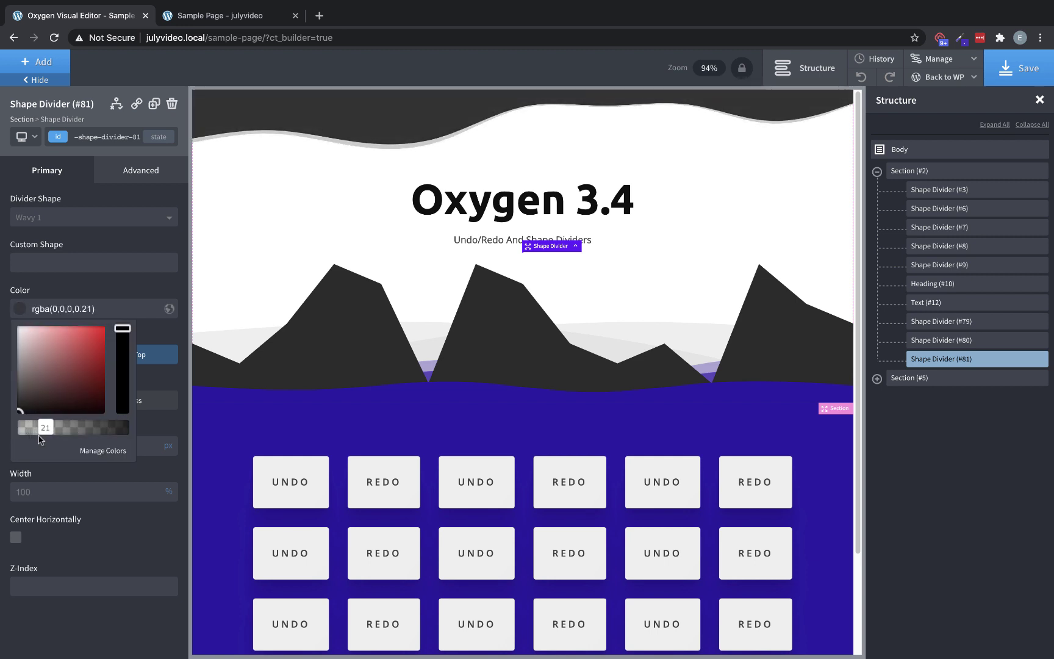
pyautogui.click(170, 527)
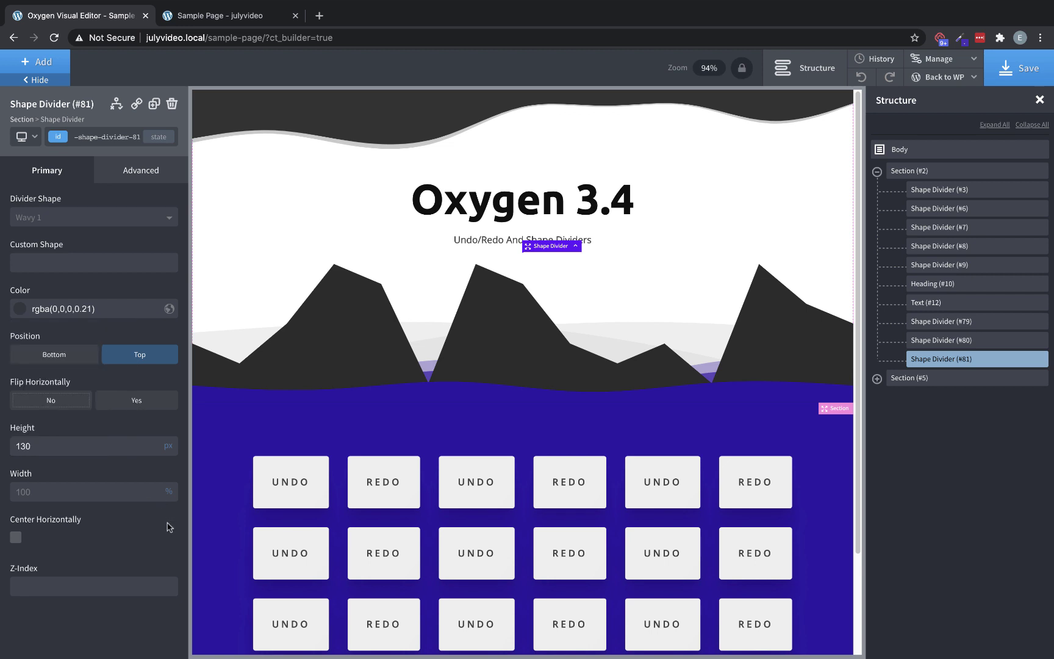